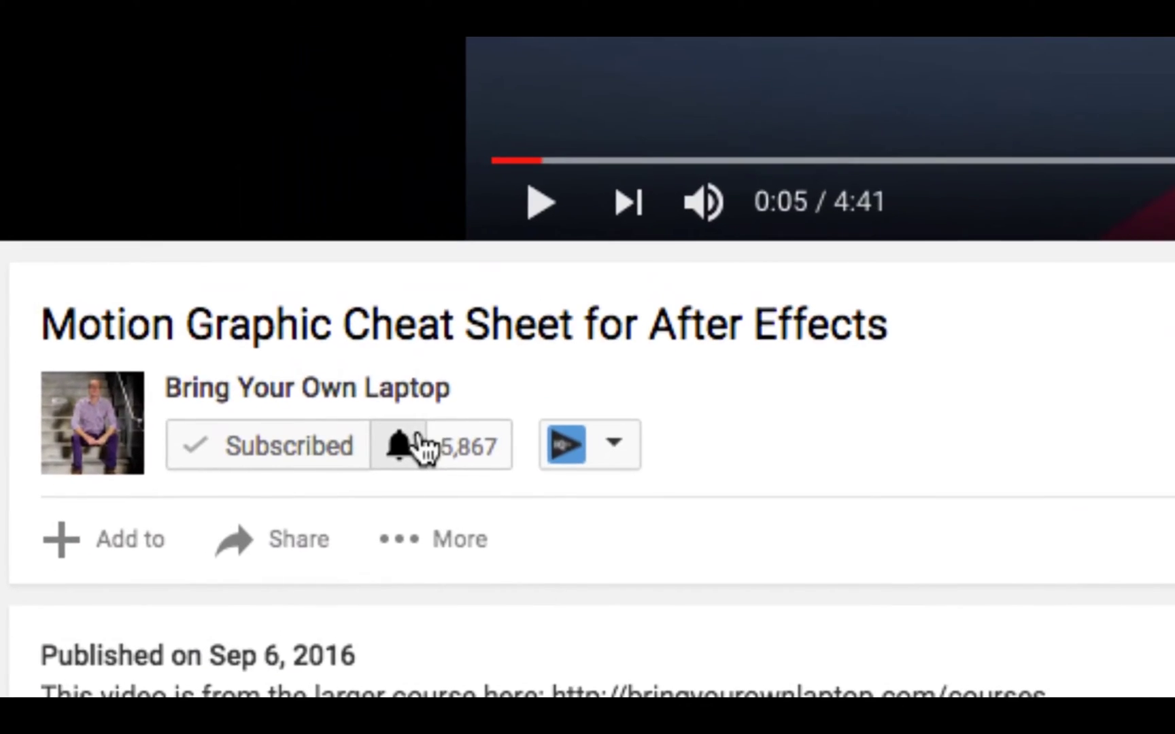
- Set the channel's bell to 'Send me all notifications for this channel' and save
click(415, 442)
click(406, 192)
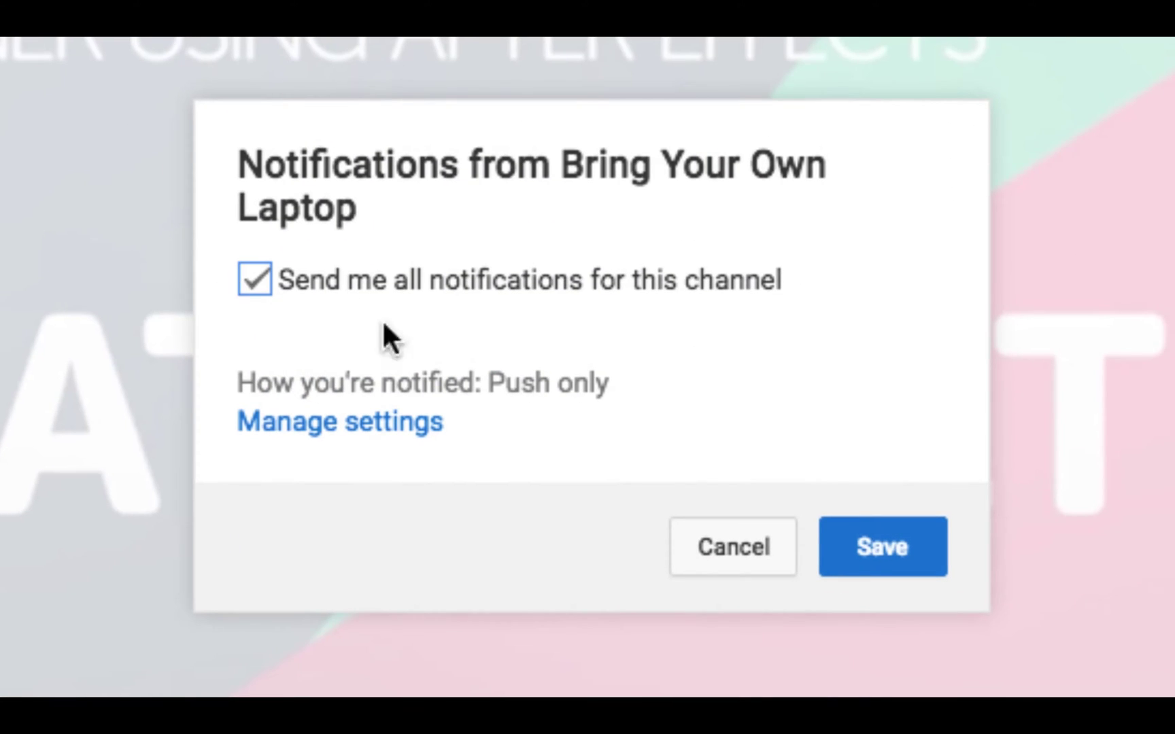
click(840, 541)
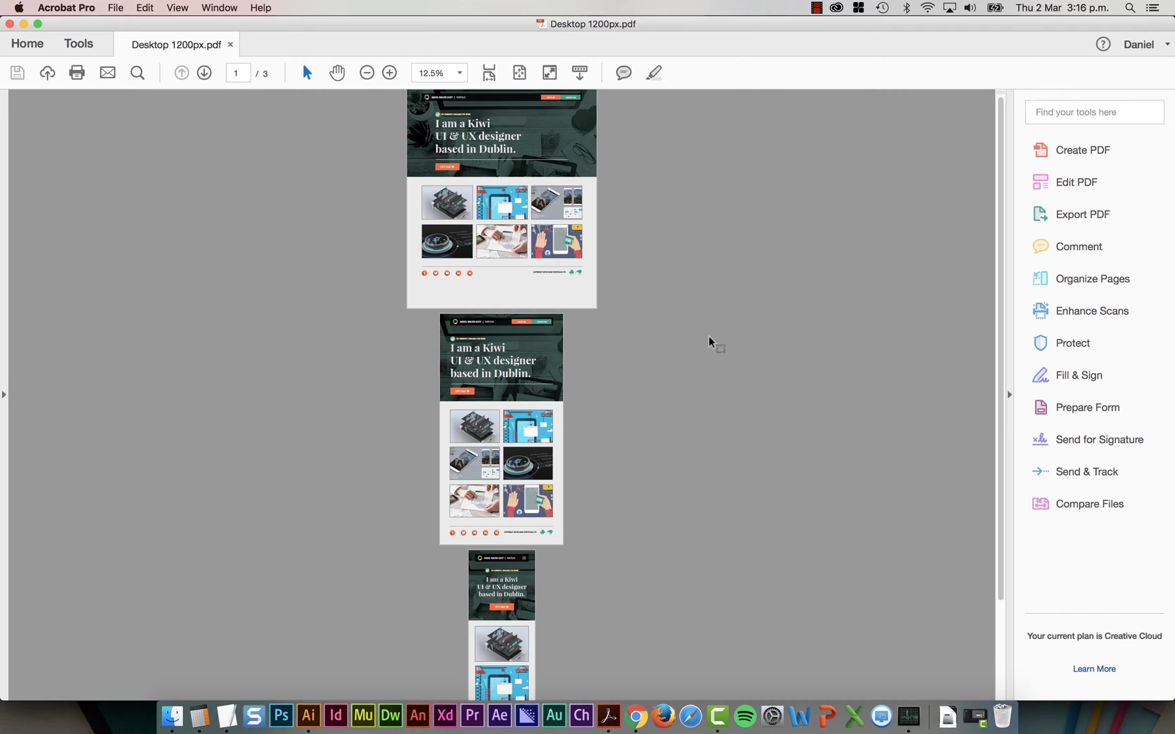
scroll(502, 348, down, 4)
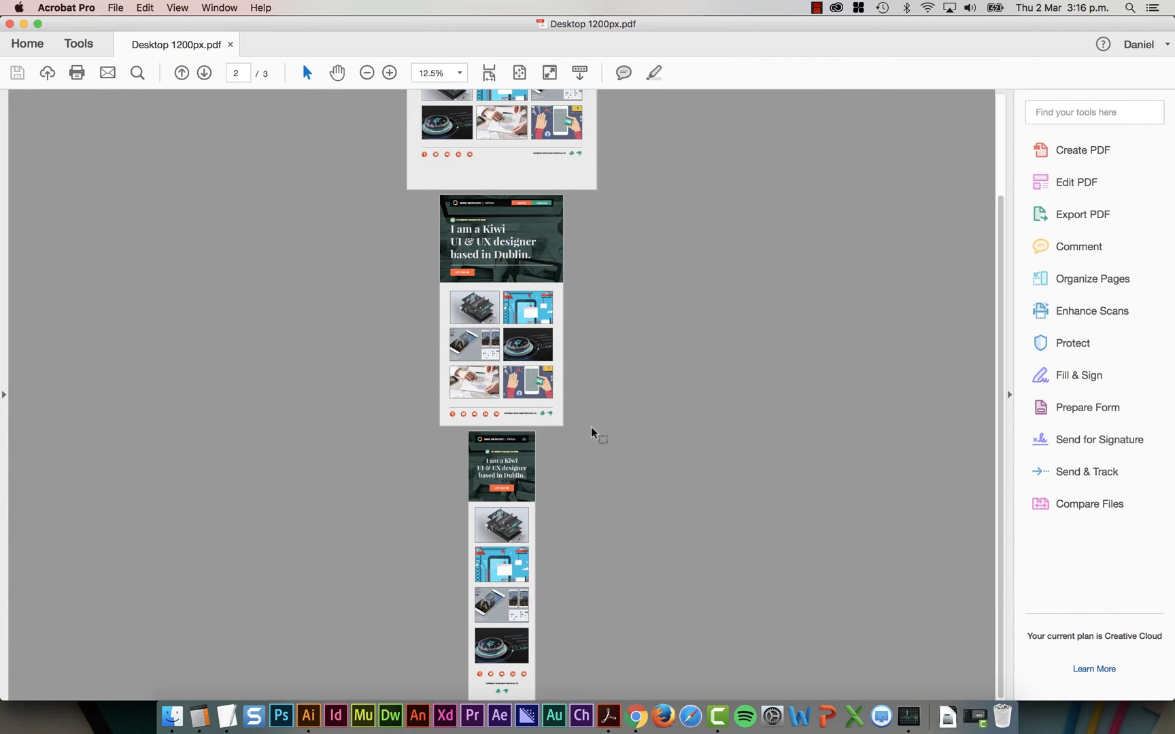
scroll(614, 428, up, 4)
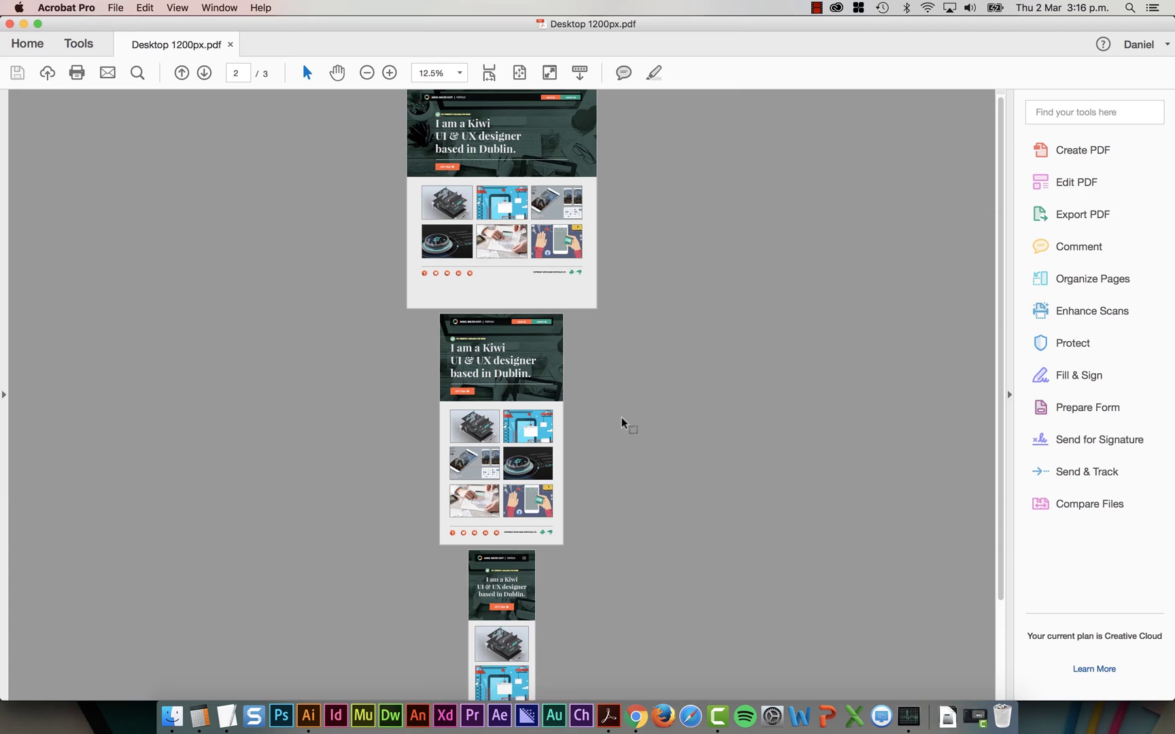
scroll(624, 423, down, 4)
scroll(624, 425, up, 4)
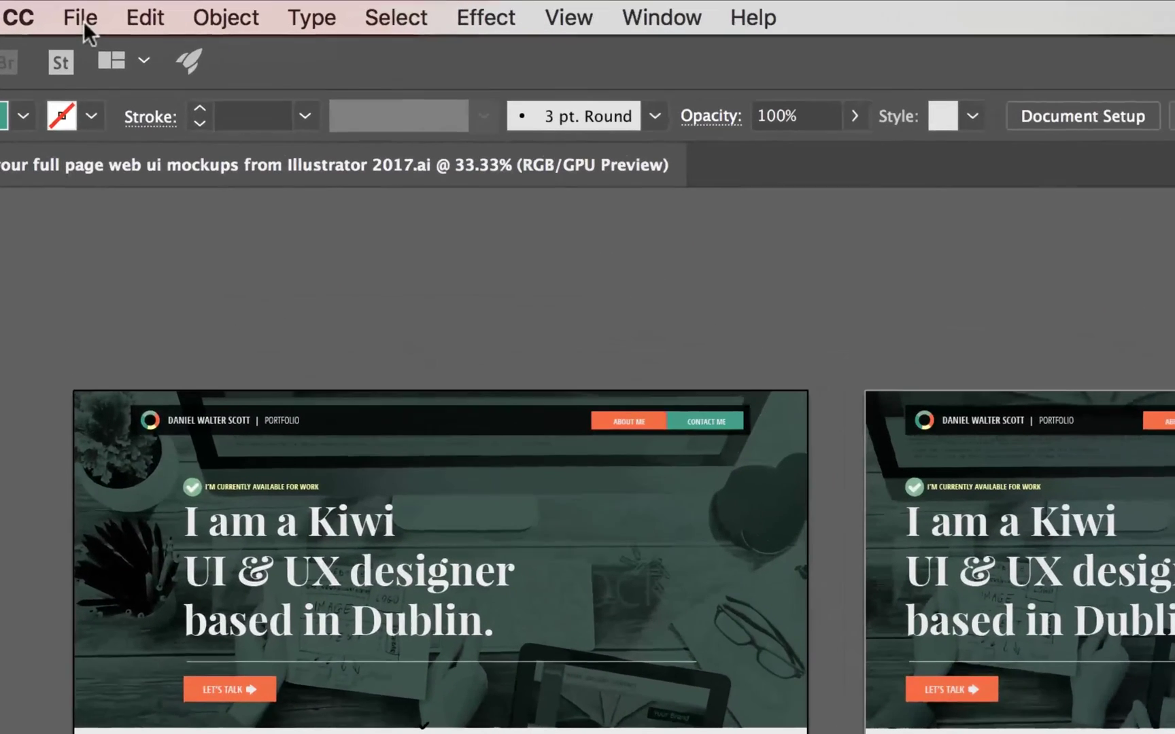
- Show the File > Export submenu for the portfolio mockup document
click(125, 9)
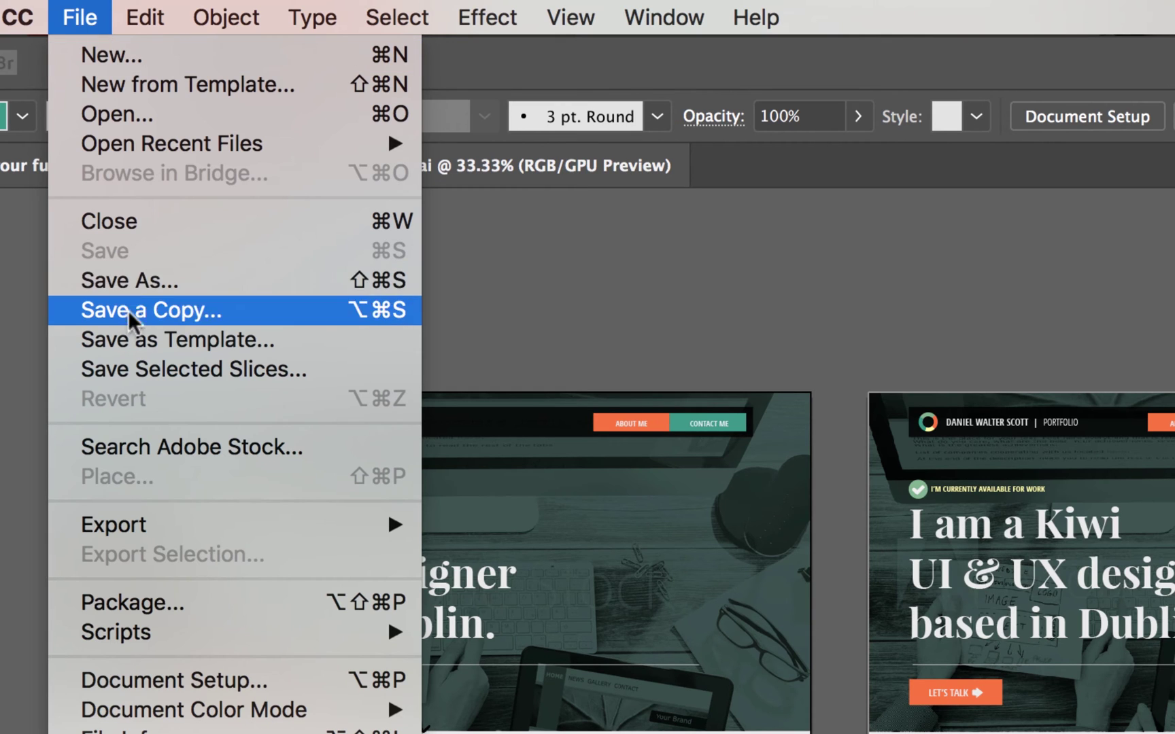
mouse_move(129, 534)
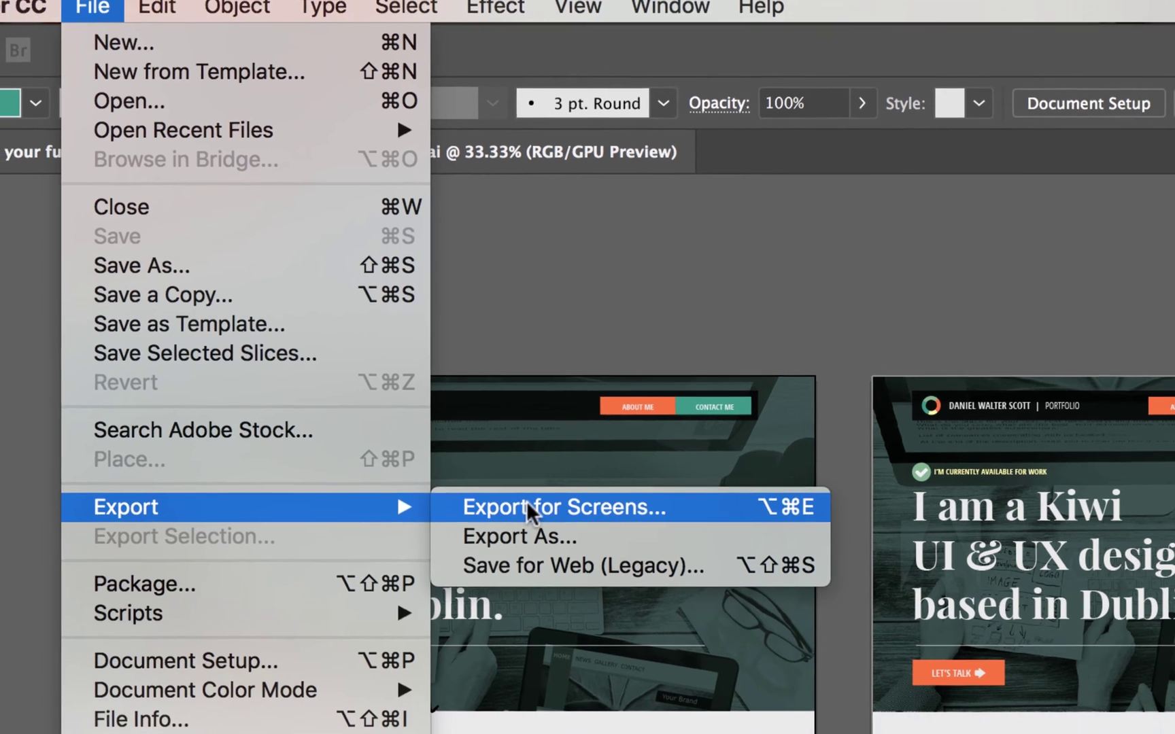
- Use Export for Screens to export all three artboards as separate PDFs into Exercise Files
click(523, 529)
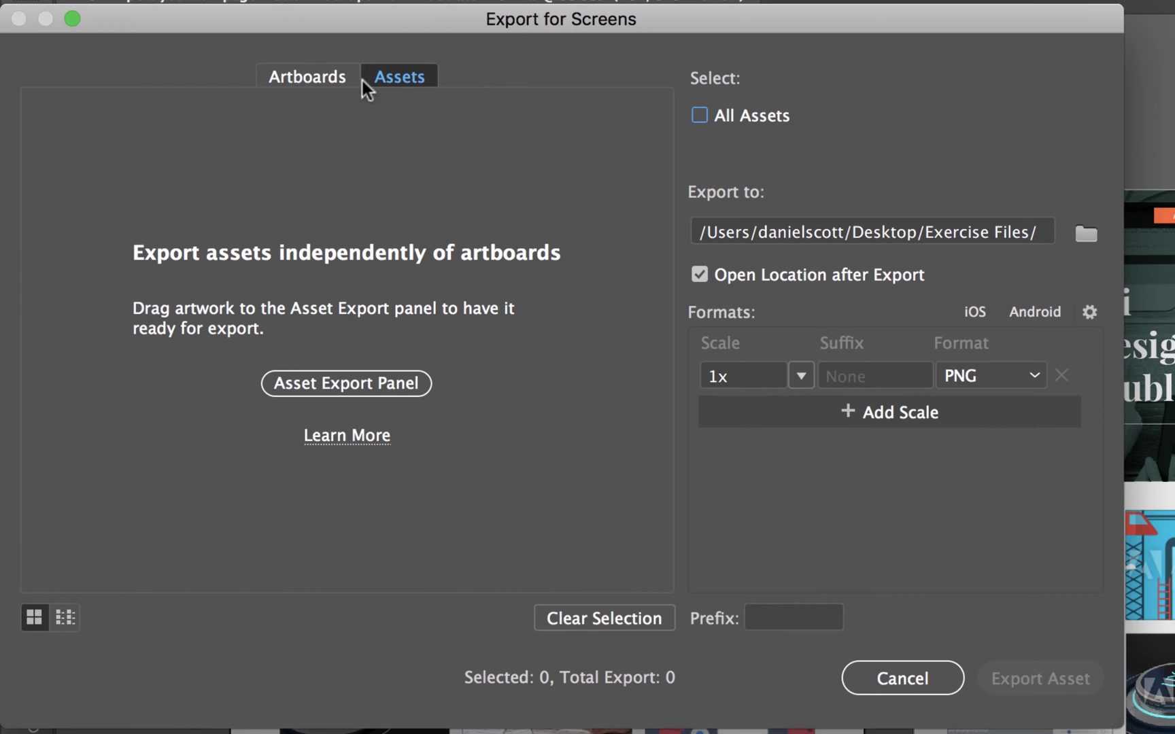
click(306, 85)
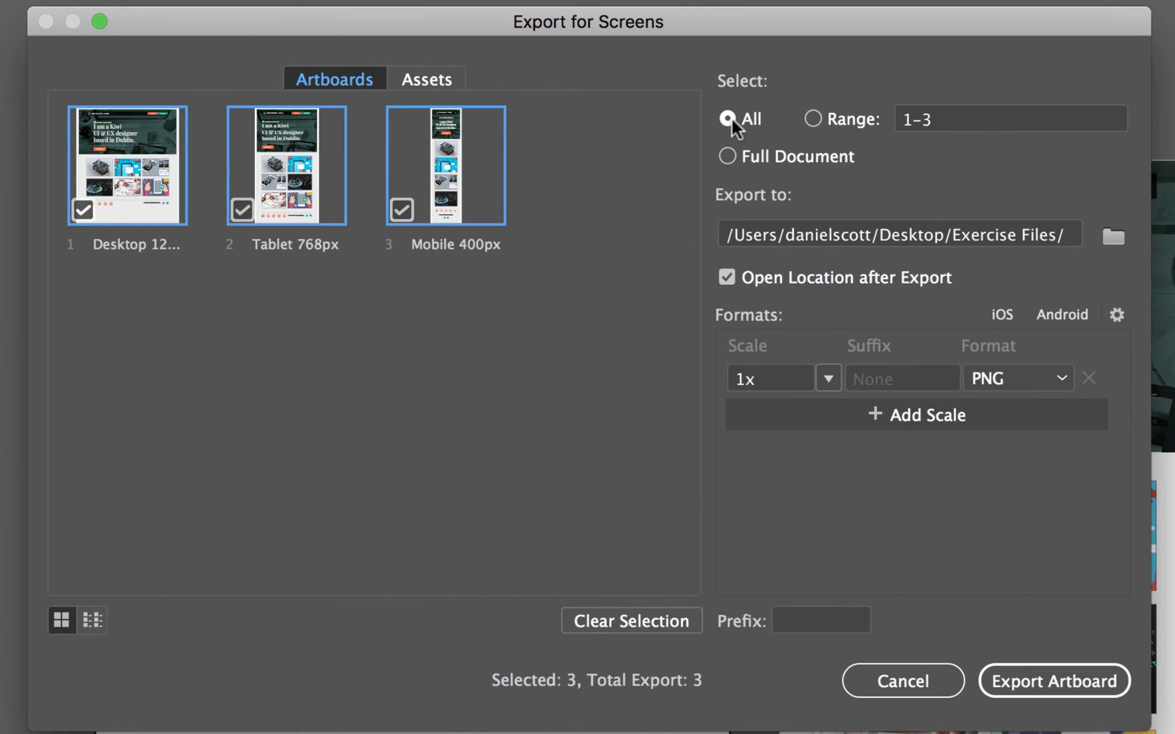
click(747, 157)
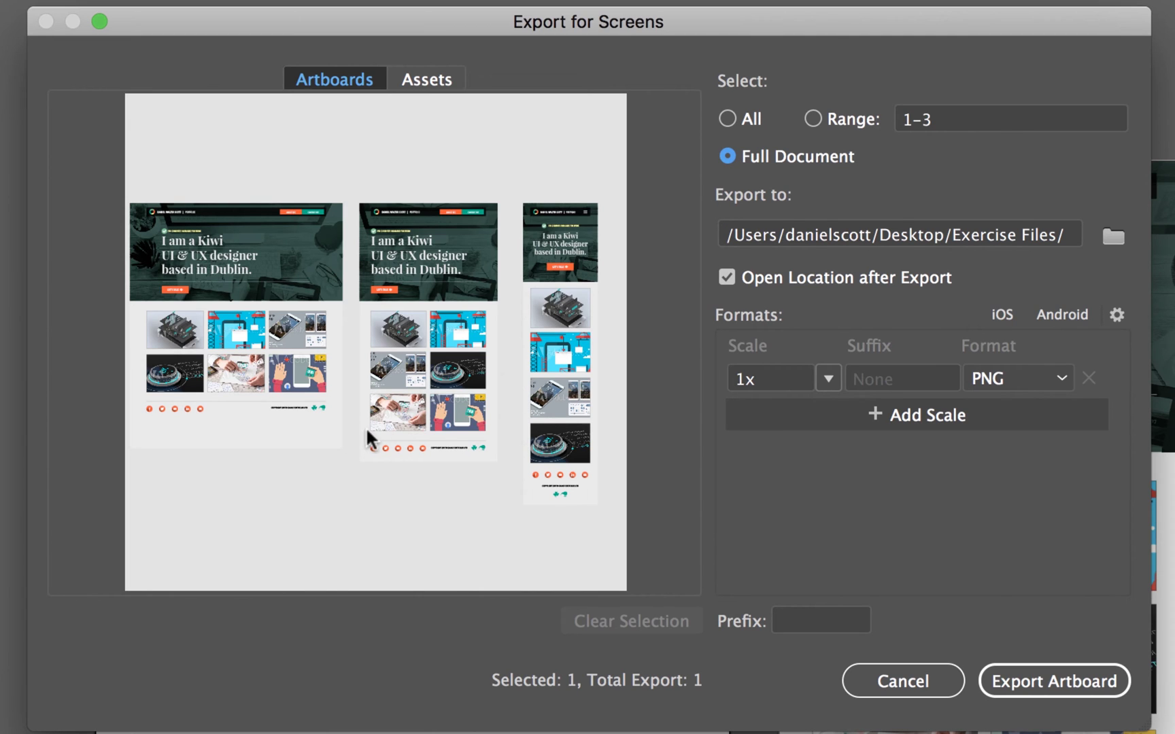
click(750, 129)
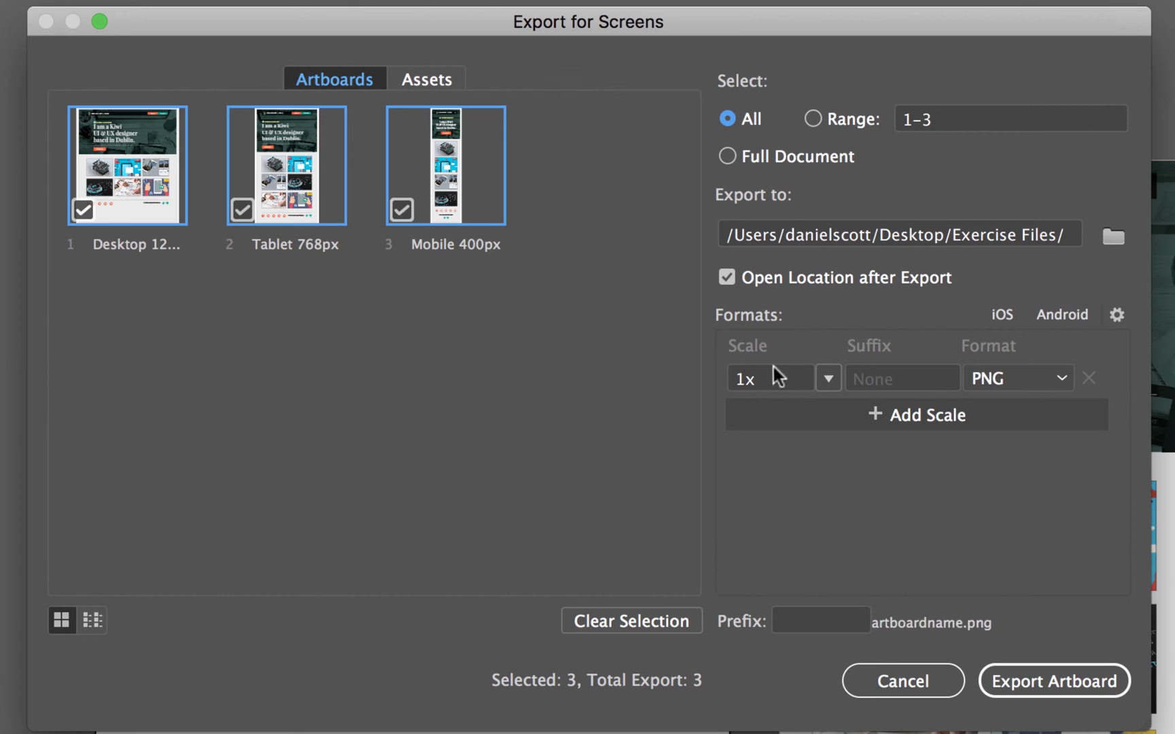
click(1048, 380)
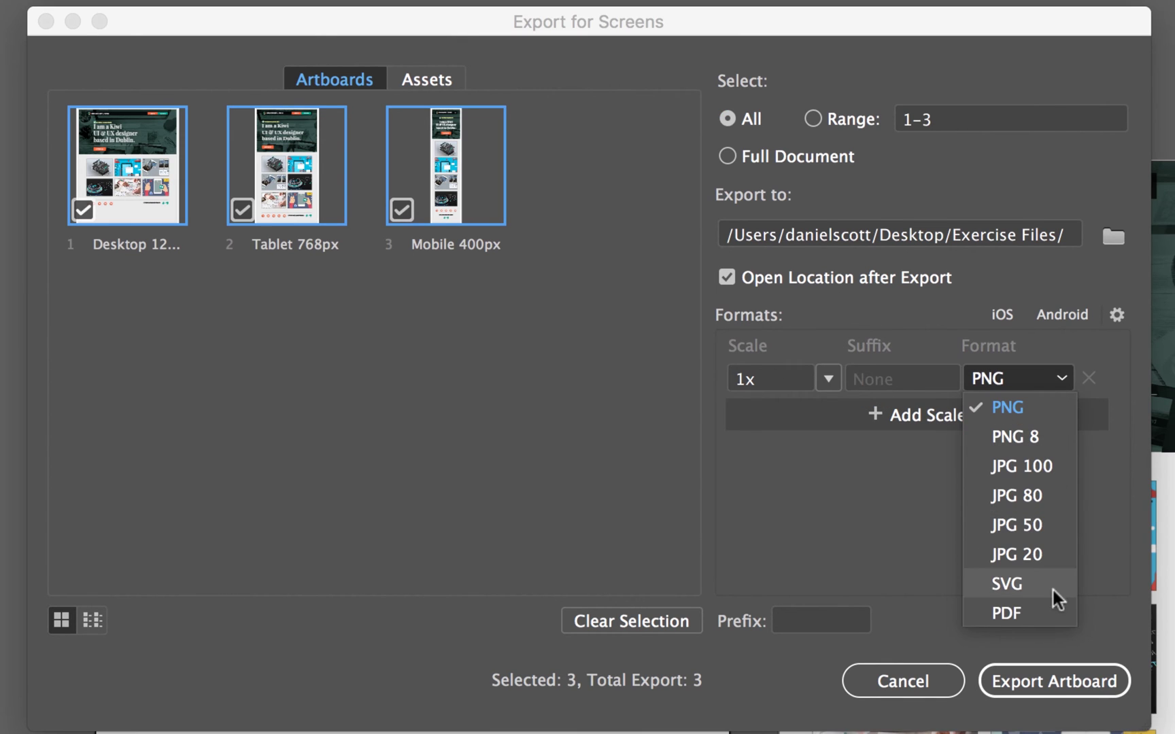
click(1041, 614)
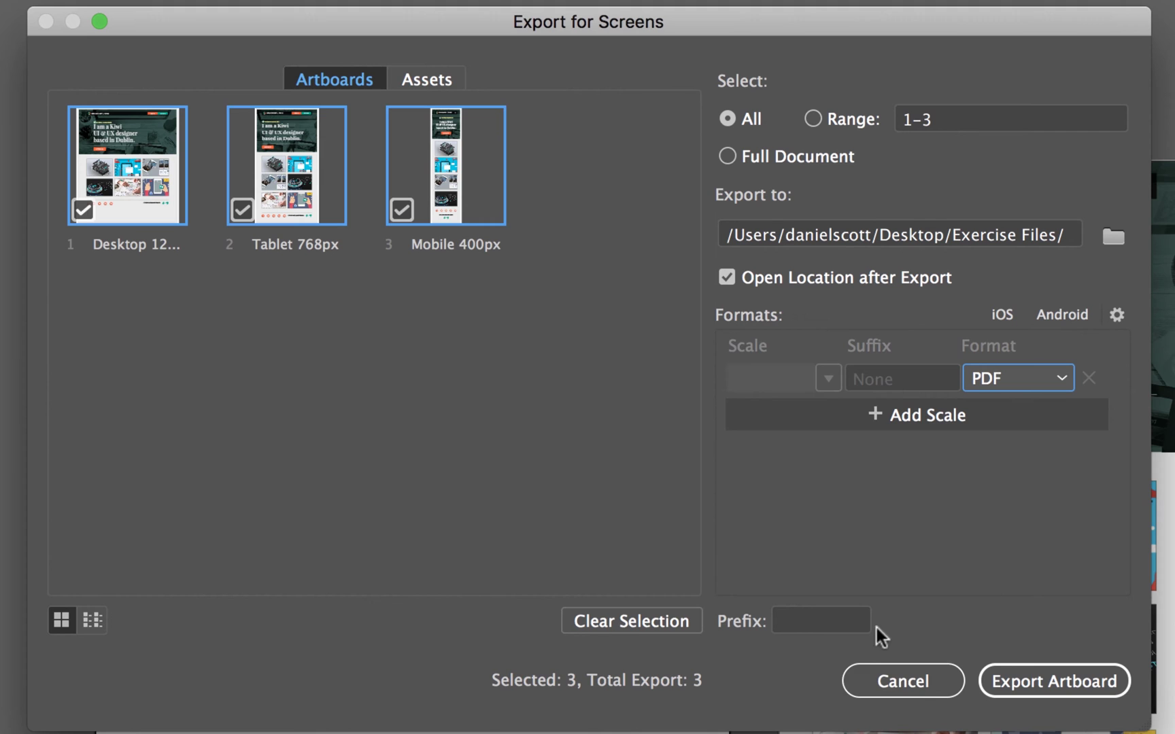
click(1084, 679)
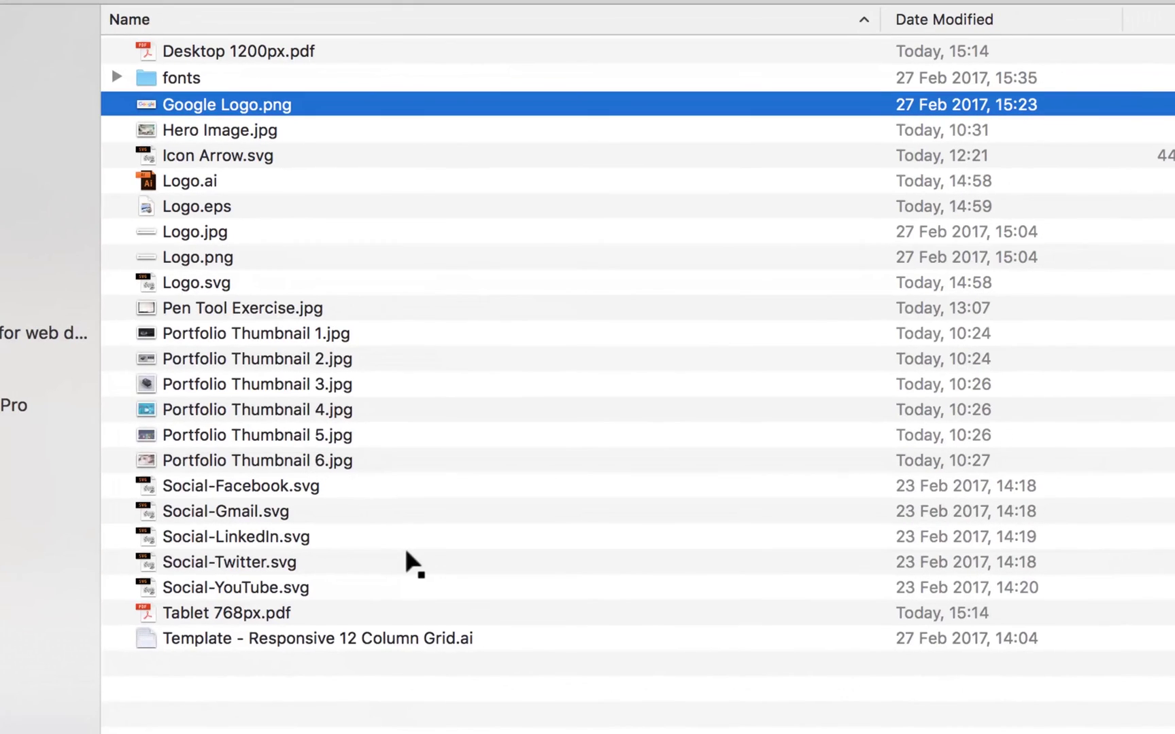
- Check the three exported PDFs in Exercise Files, then open Desktop 1200px.pdf
click(273, 52)
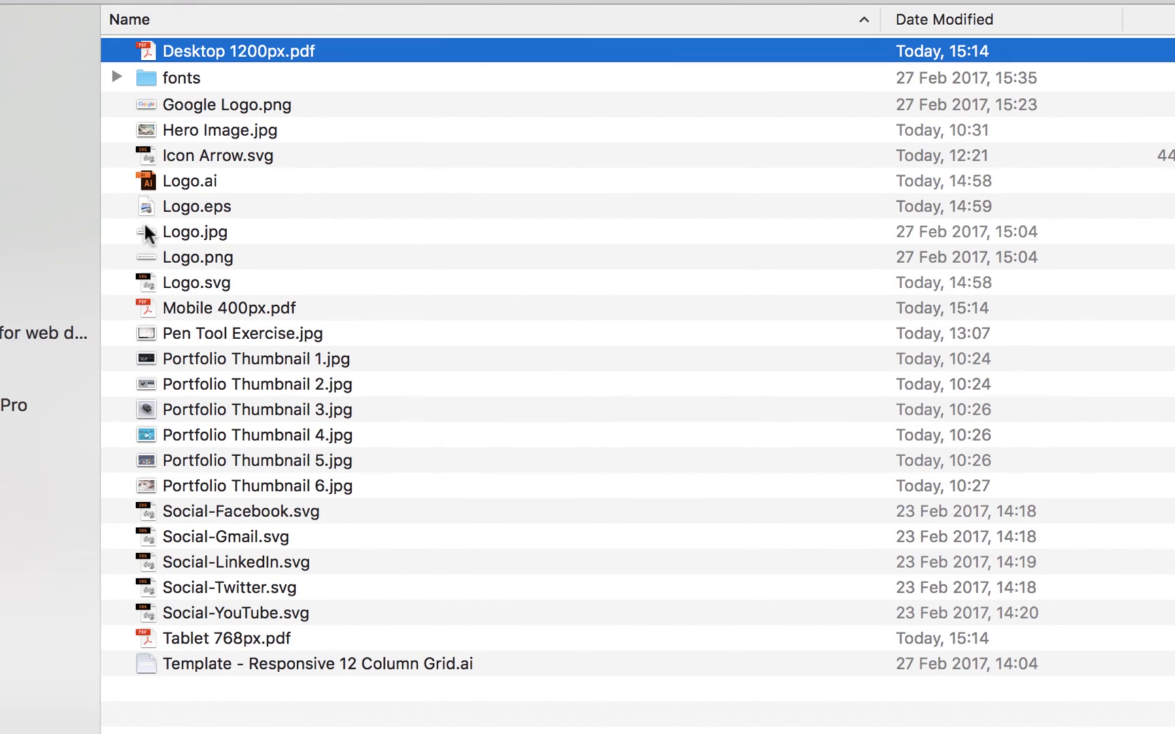
super+click(231, 311)
super+click(212, 643)
click(207, 707)
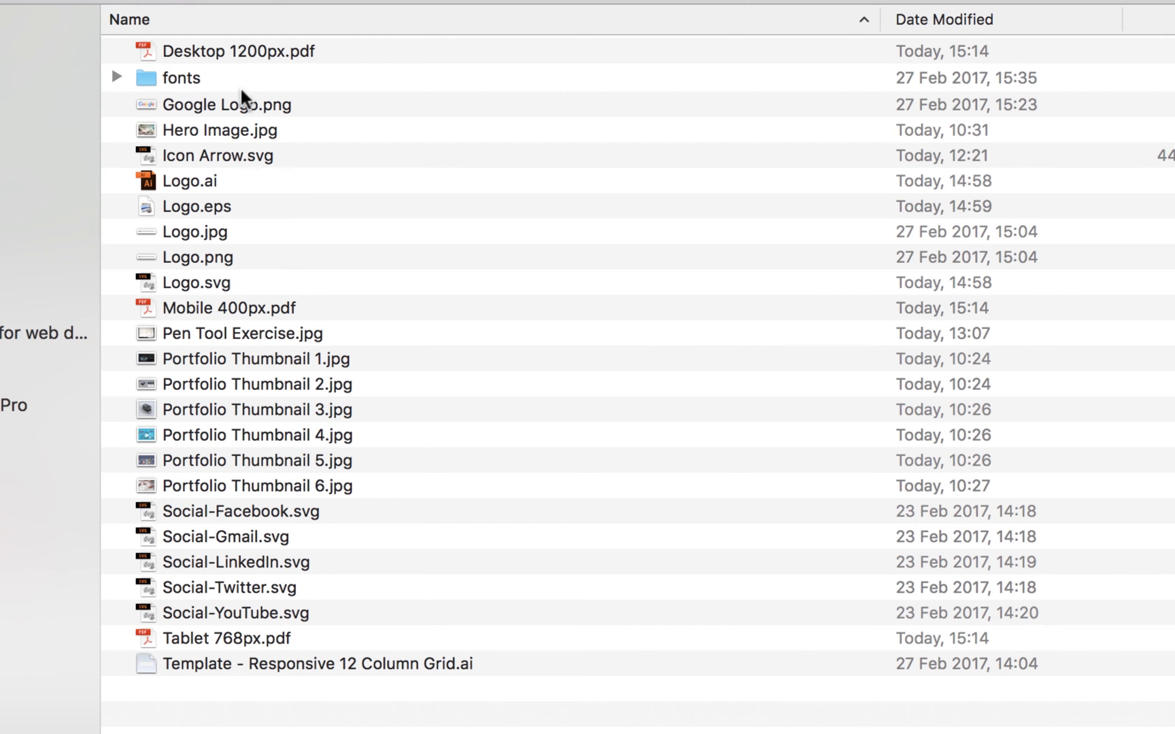
double_click(249, 52)
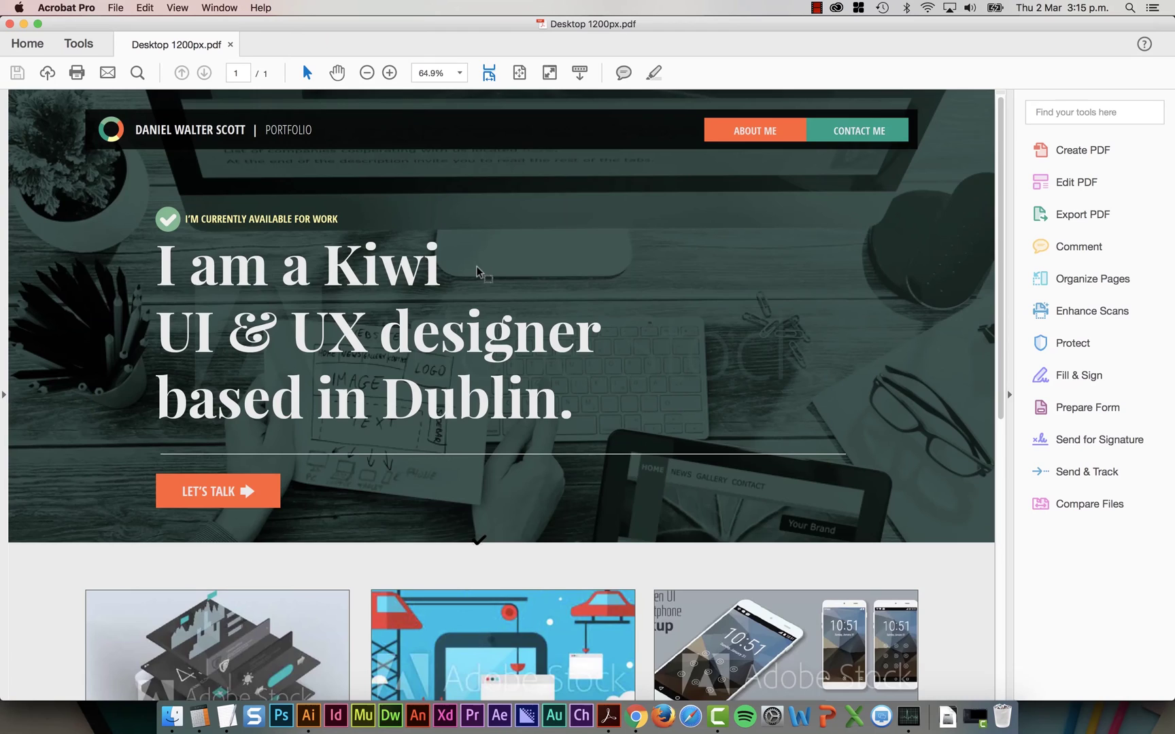
- Fit the page and choose Tablet 768px.pdf and Mobile 400px.pdf from Exercise Files to insert
key(super+0)
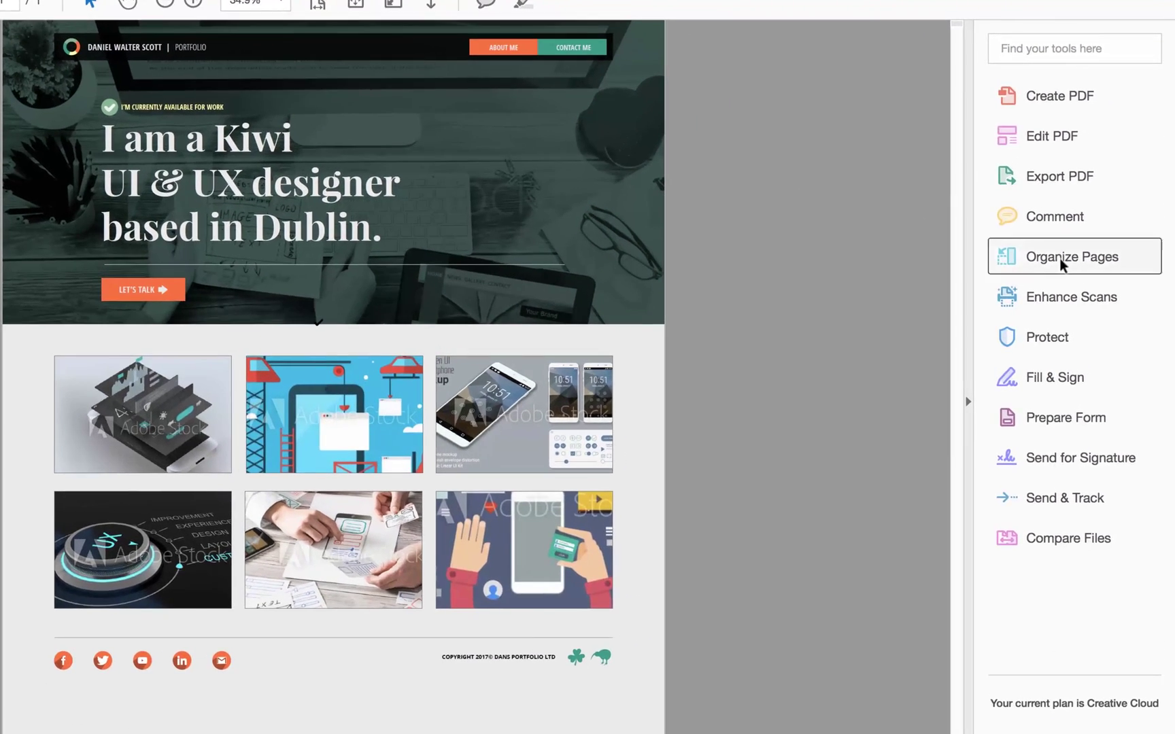
click(1059, 258)
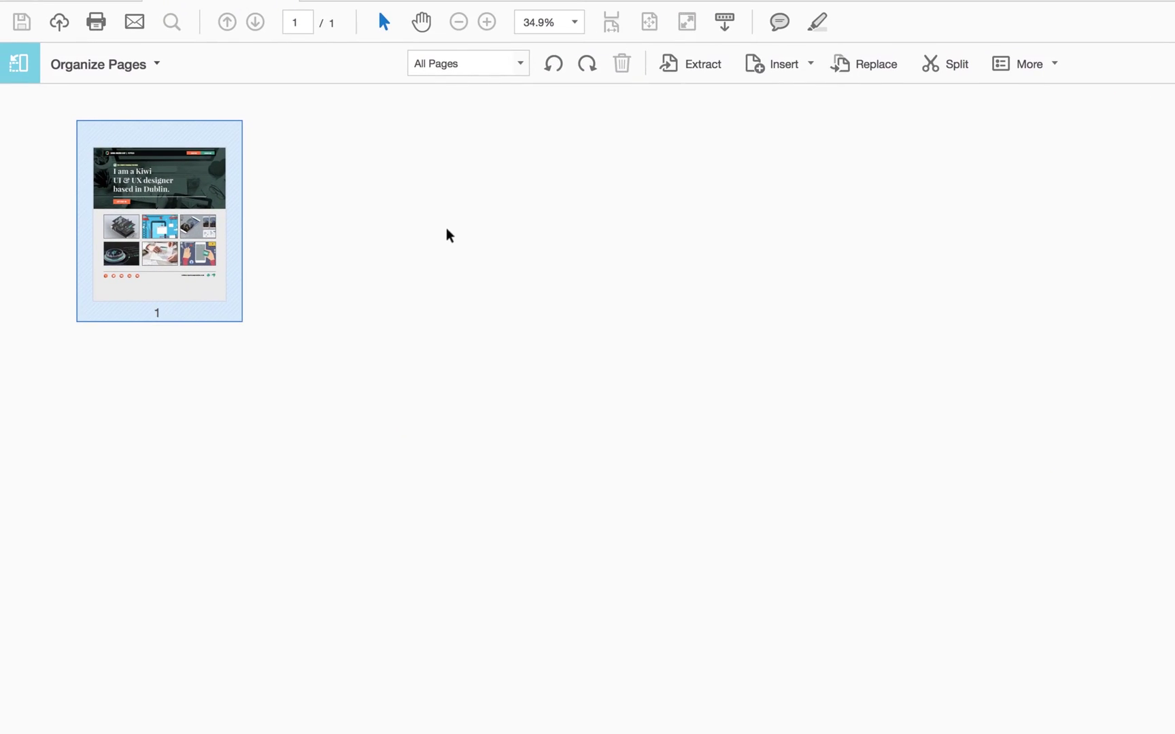
click(789, 65)
click(495, 157)
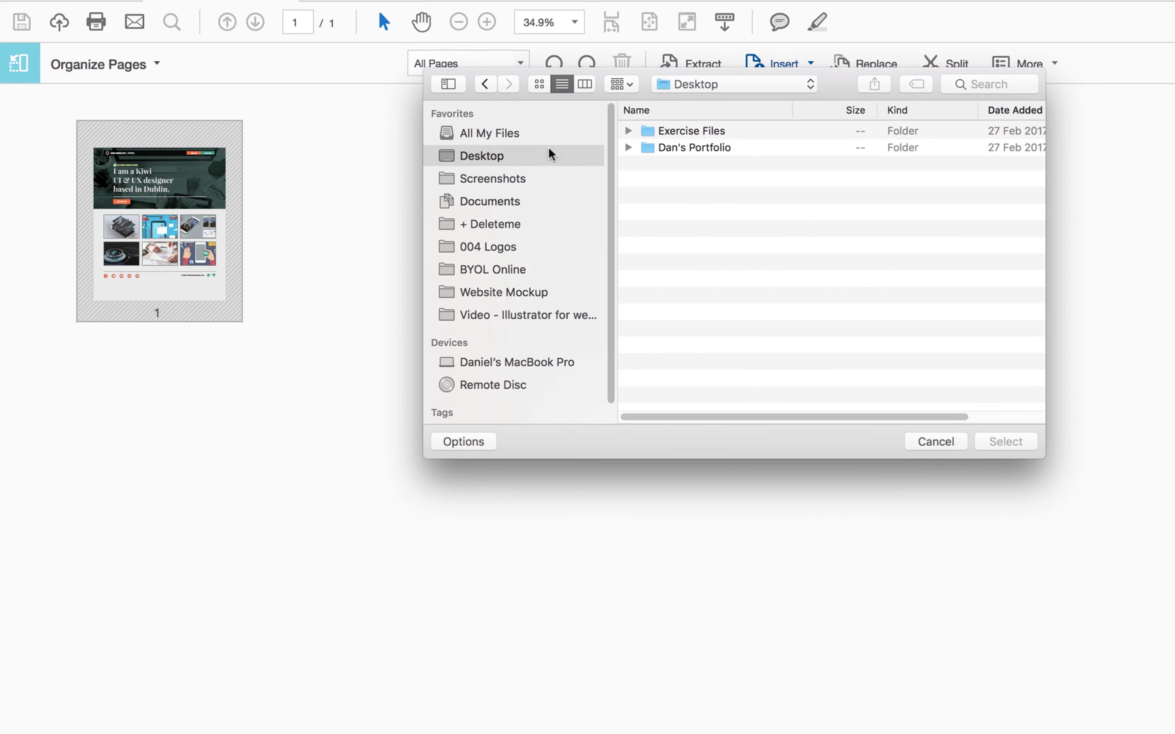
double_click(692, 131)
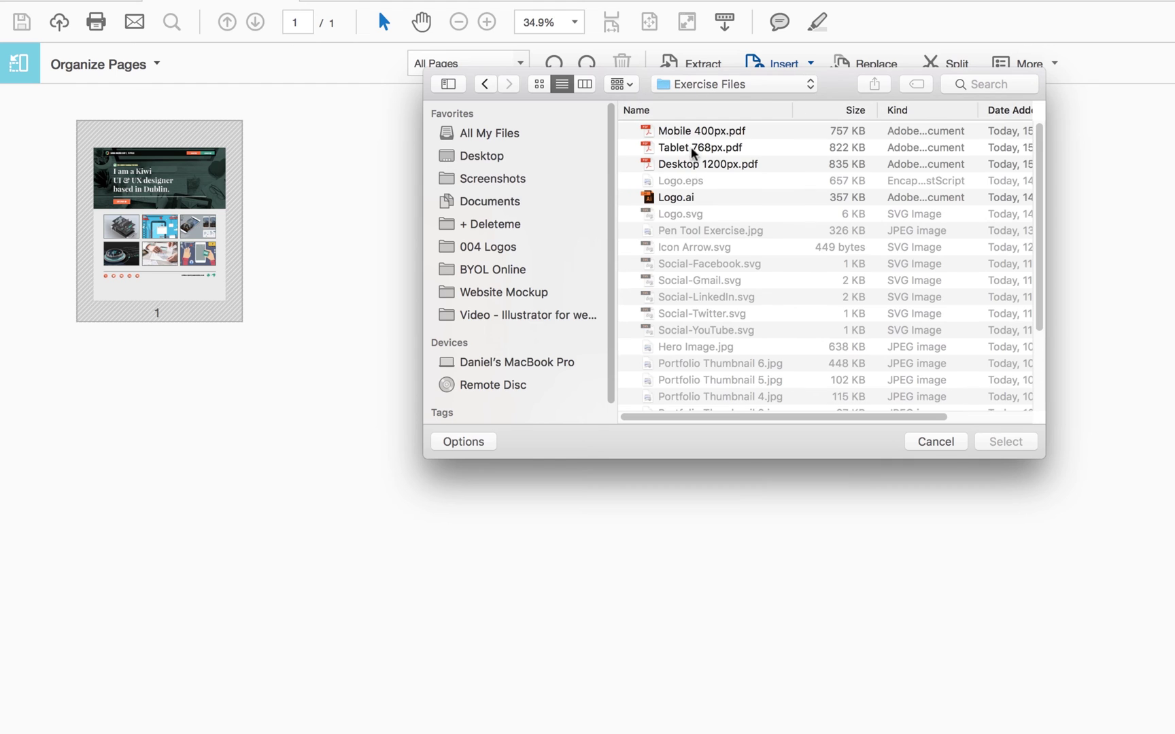
click(693, 147)
key(shift+Up)
click(1007, 442)
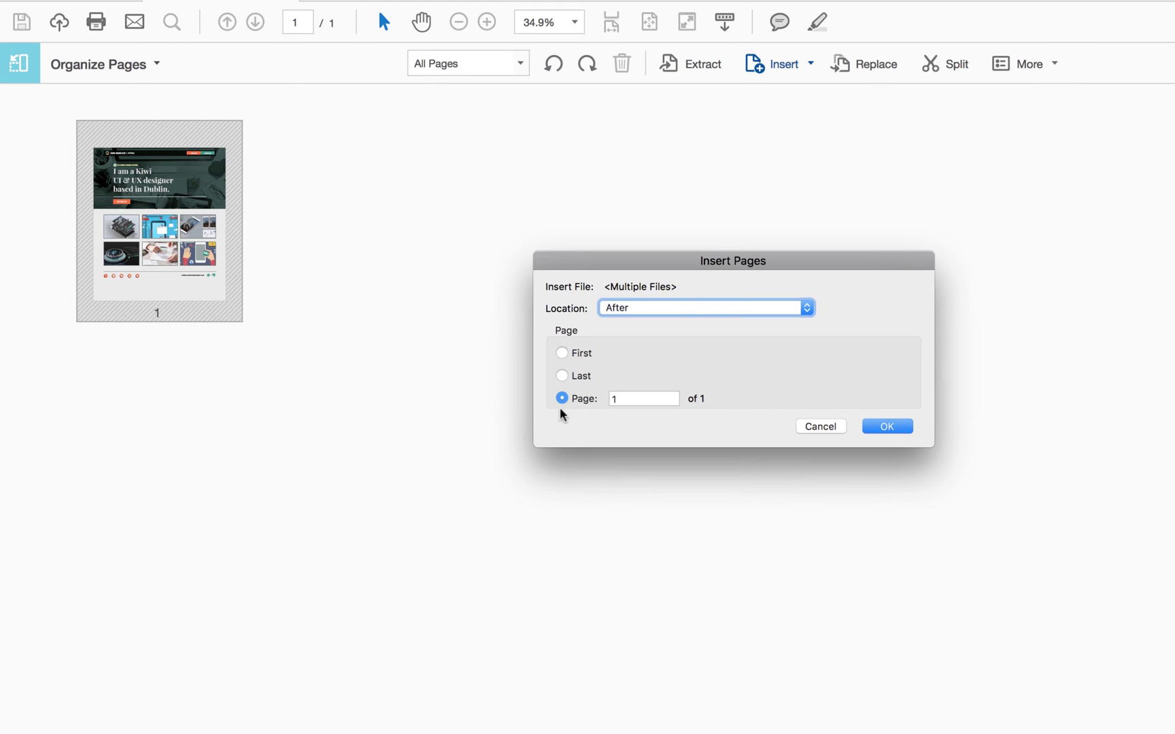
- Insert them after page 1 and reorder pages to Desktop, Tablet, Mobile
click(888, 426)
drag(527, 317, 318, 299)
click(339, 460)
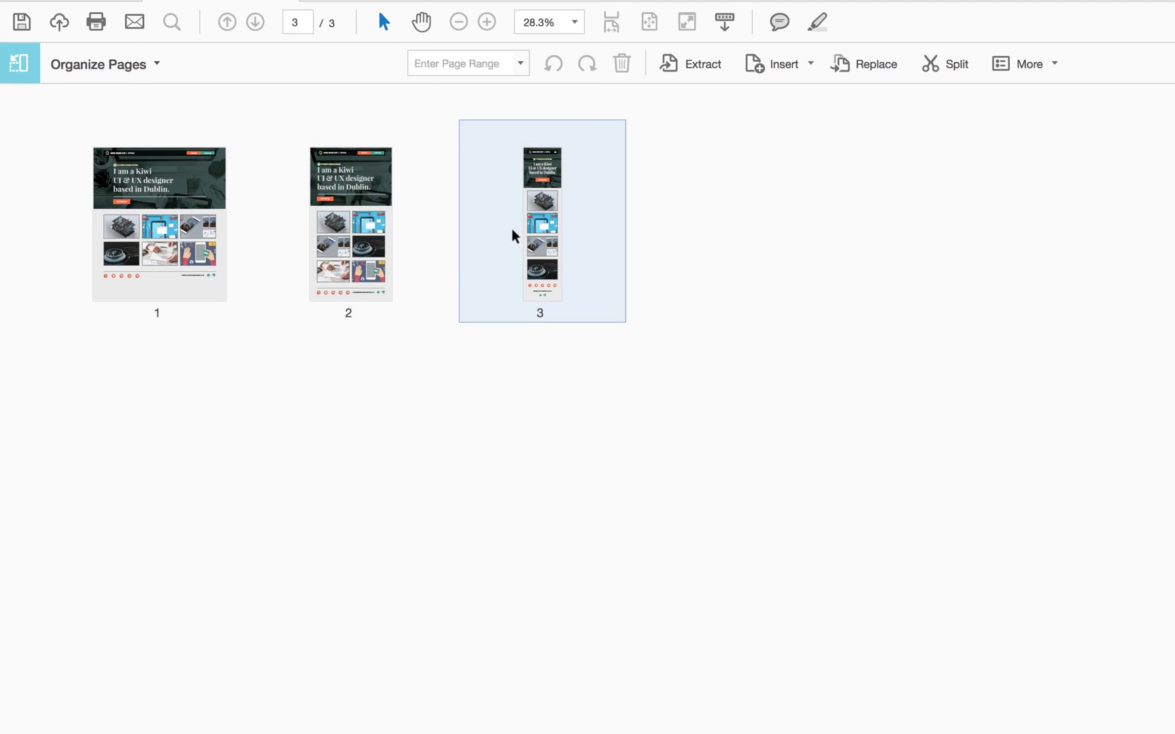
- Leave Organize Pages, cancel the feedback survey, and scroll through the three combined pages
double_click(146, 292)
scroll(776, 447, down, 10)
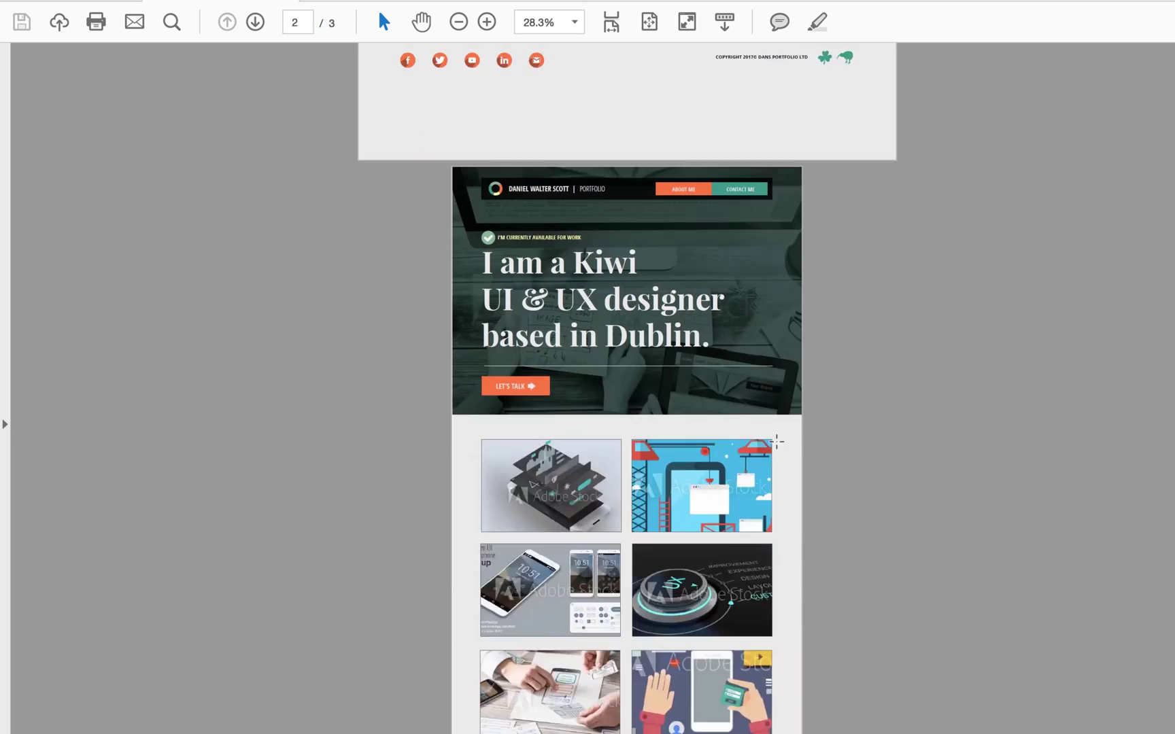
scroll(775, 447, down, 5)
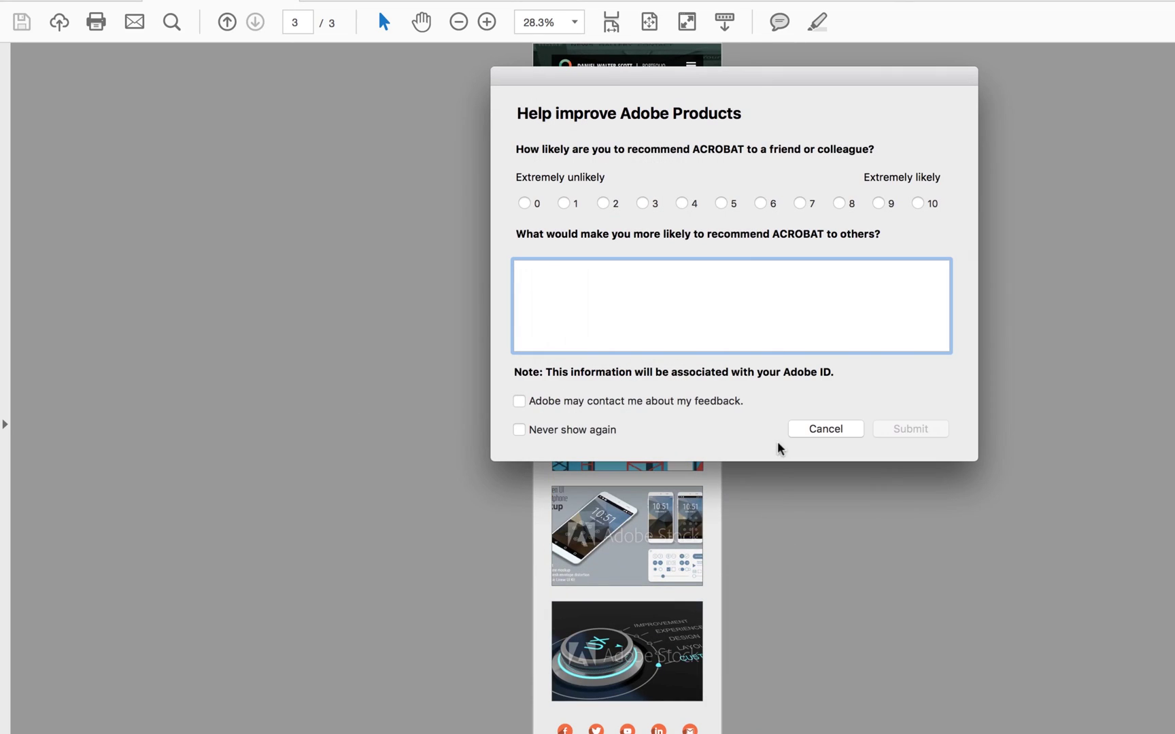
click(831, 429)
scroll(812, 445, up, 10)
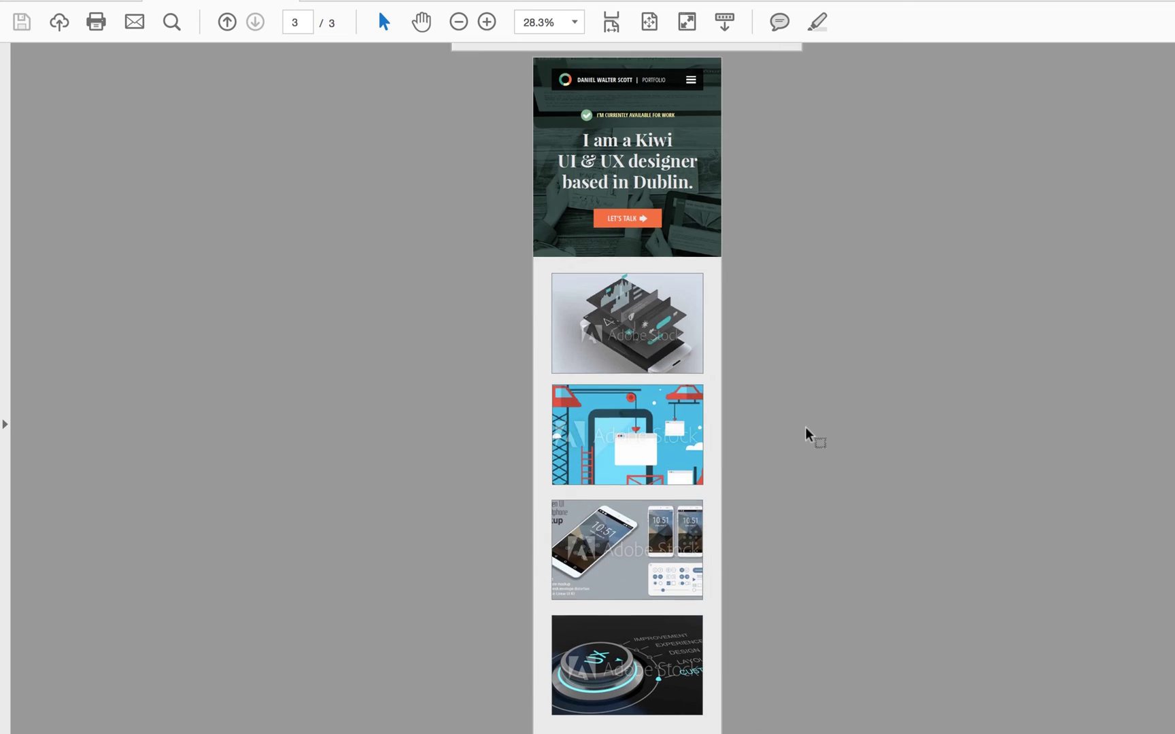
scroll(804, 432, up, 2)
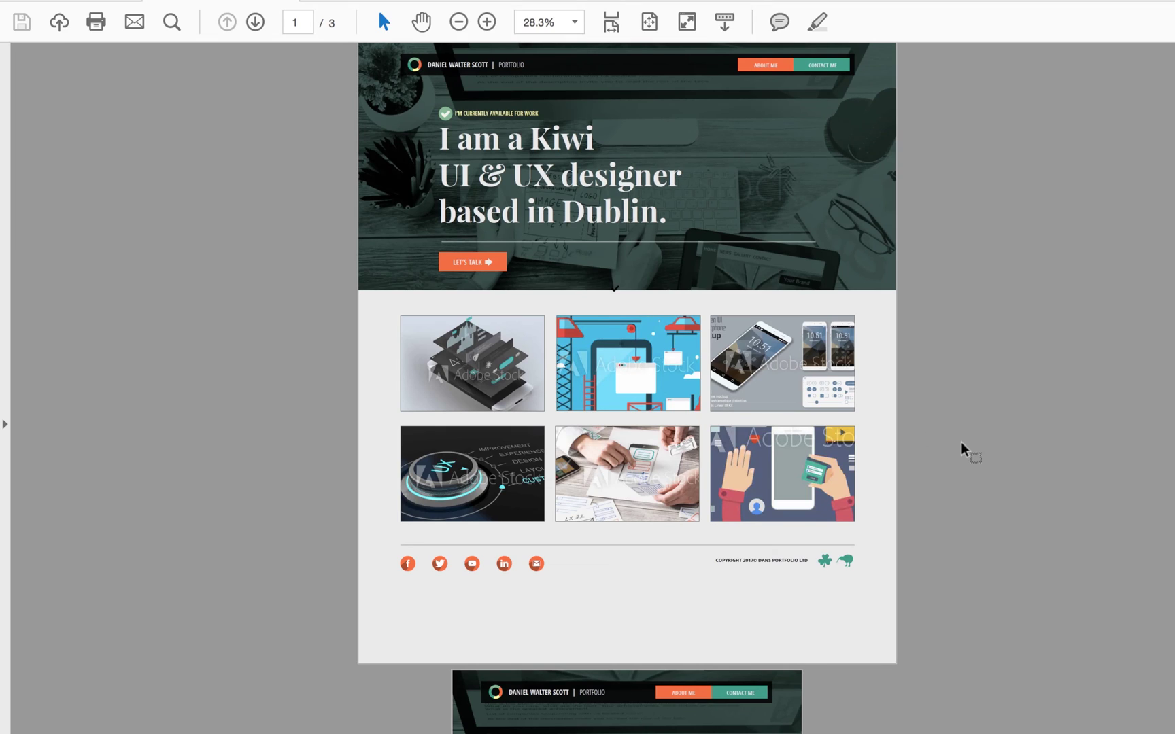